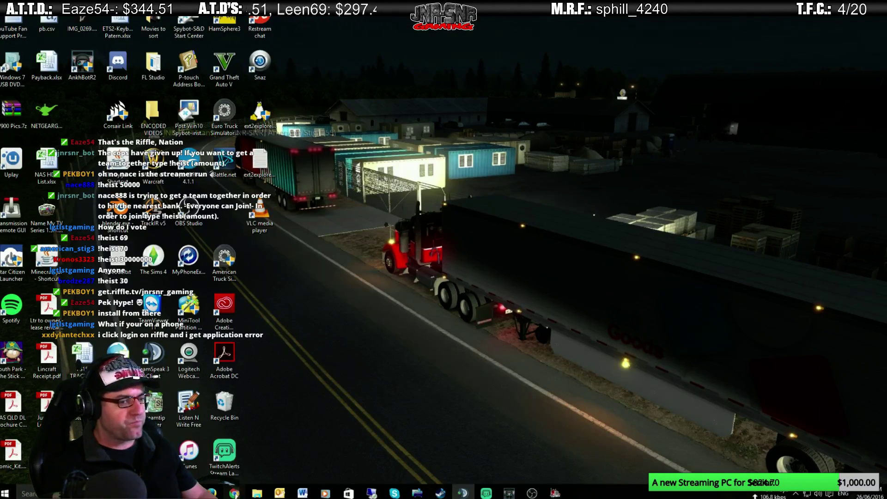
# Search the web for teamspeak in the browser and open the official TeamSpeak site's downloads page
pyautogui.hotkey('alt', 'Tab')
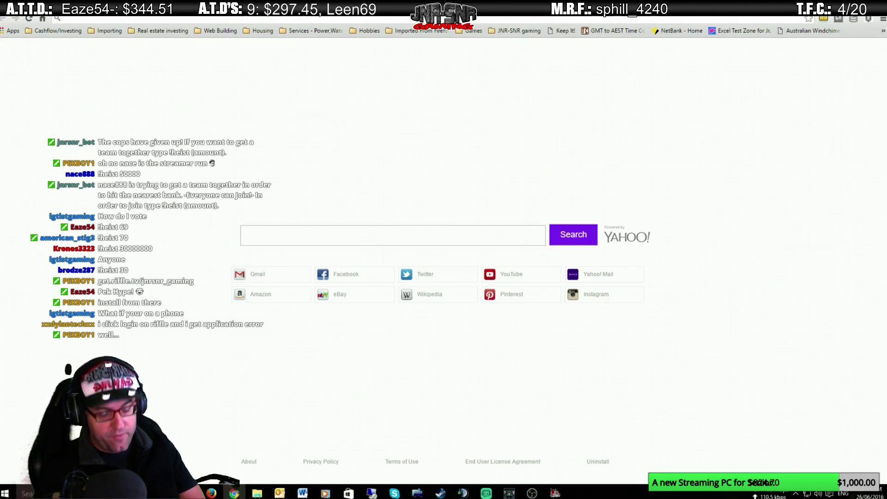
pyautogui.write('t')
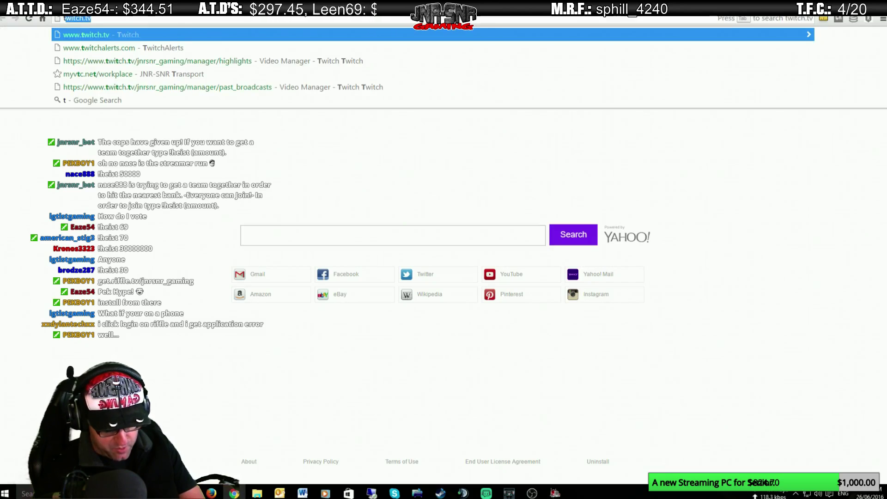
pyautogui.write('eamspeak')
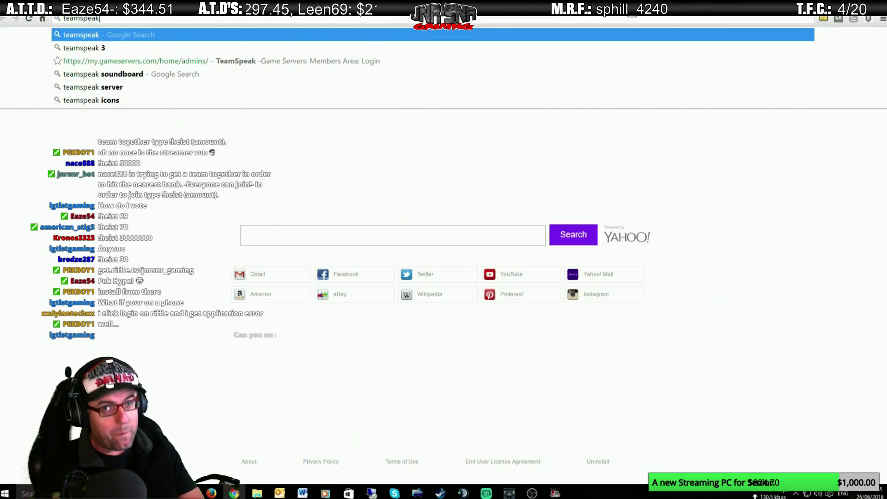
pyautogui.press('Return')
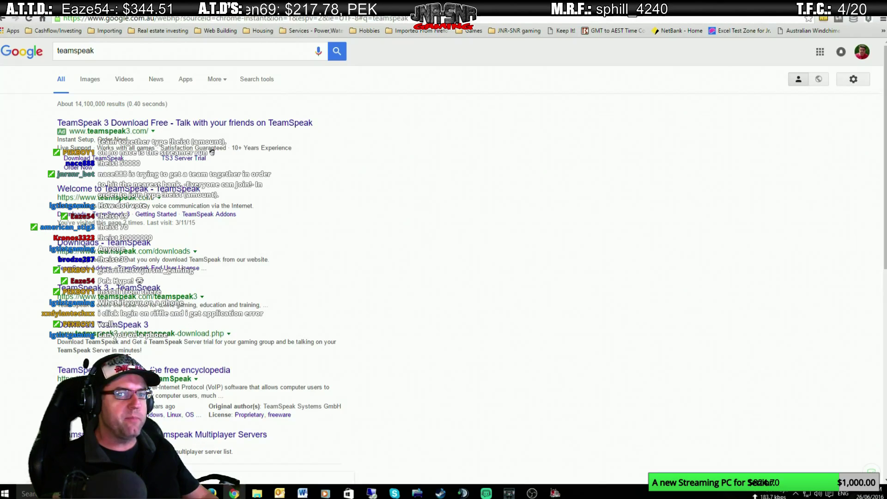
pyautogui.click(148, 191)
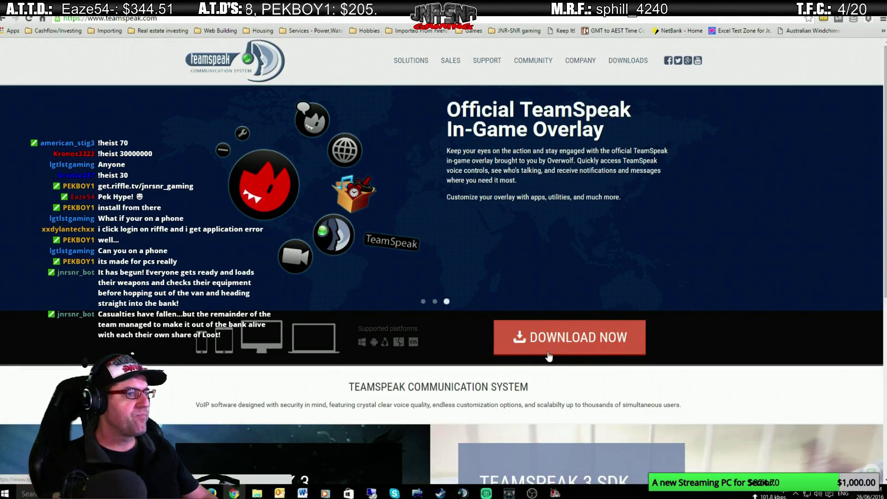
pyautogui.click(572, 347)
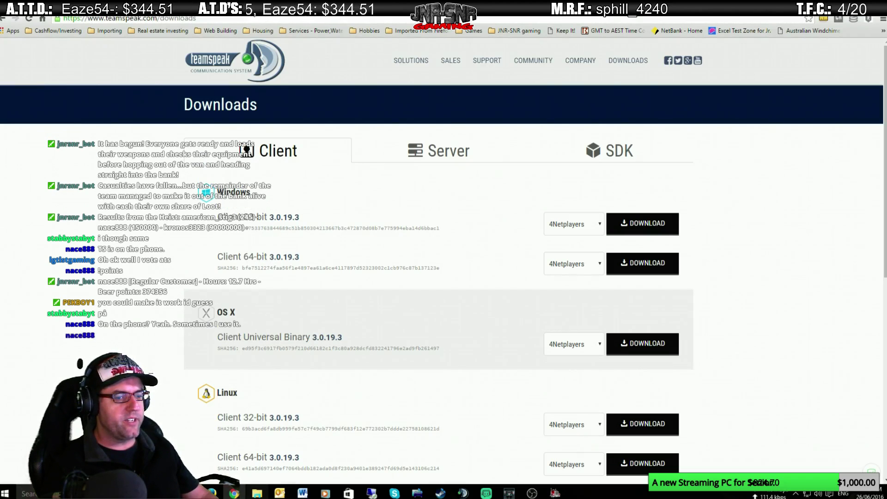
# Check the computer's system type in the properties of This PC from File Explorer, and put both windows away
pyautogui.hotkey('alt', 'Tab')
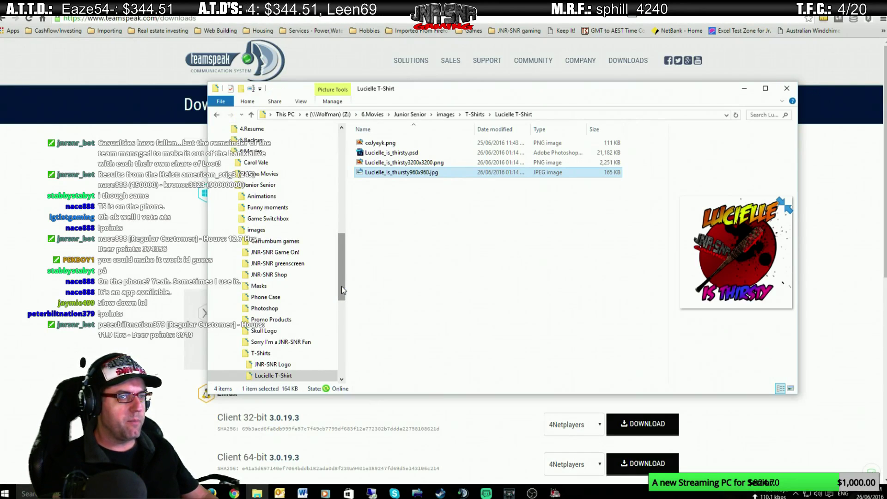
pyautogui.moveTo(342, 287); pyautogui.dragTo(349, 171)
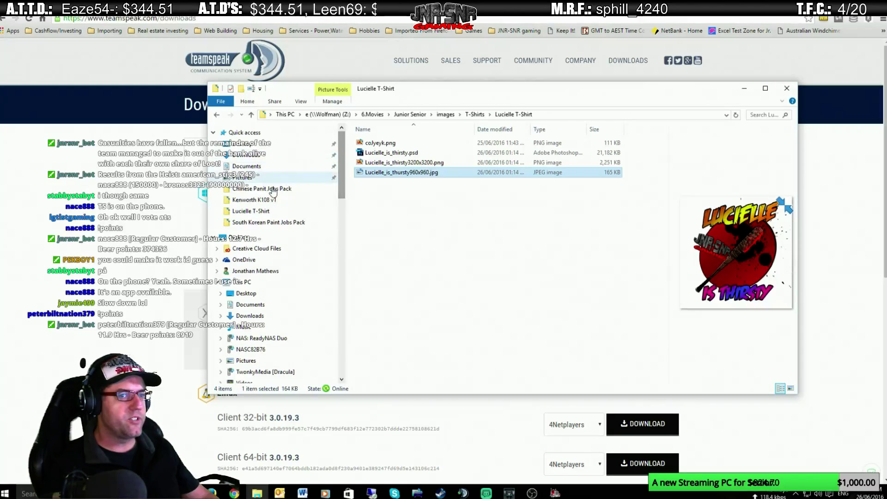
pyautogui.rightClick(240, 283)
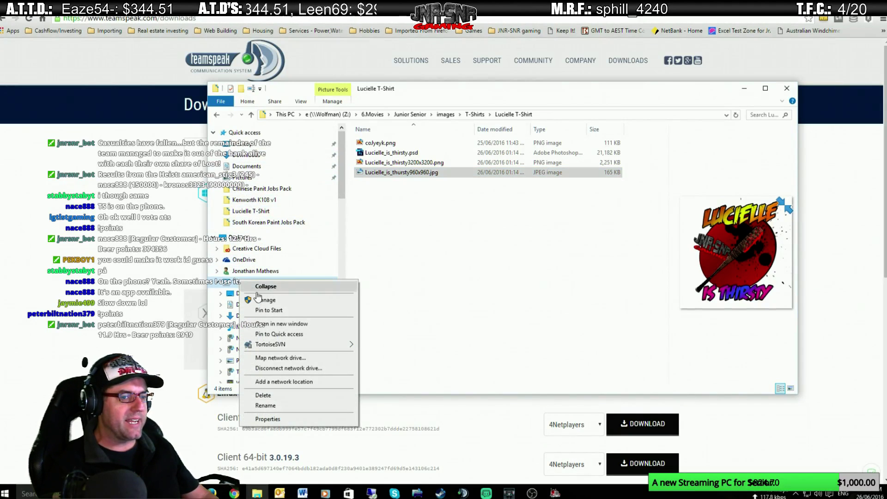
pyautogui.click(277, 419)
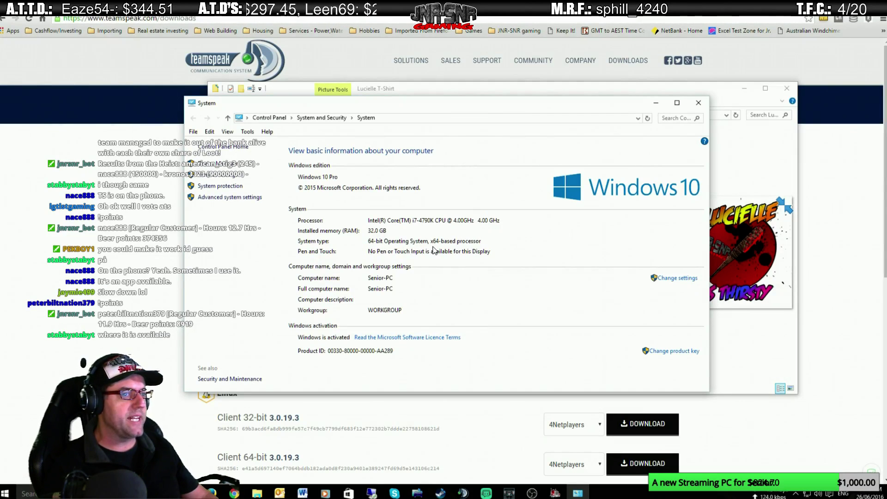
pyautogui.click(698, 103)
pyautogui.click(742, 91)
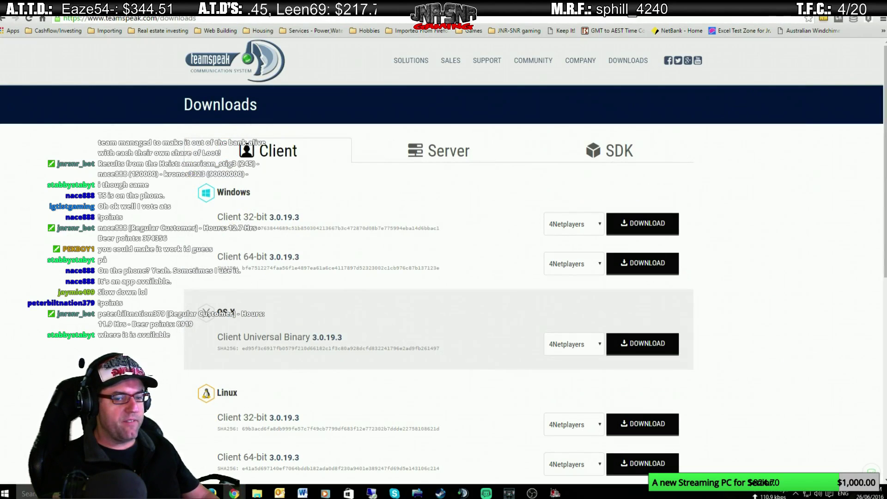
# Check the system type on the About page of the Windows 10 System settings, and close Settings
pyautogui.press('super+s')
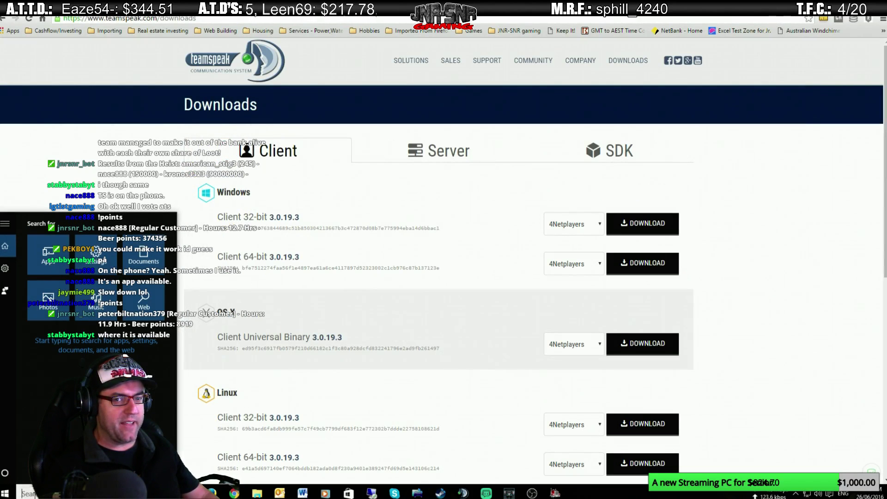
pyautogui.click(4, 493)
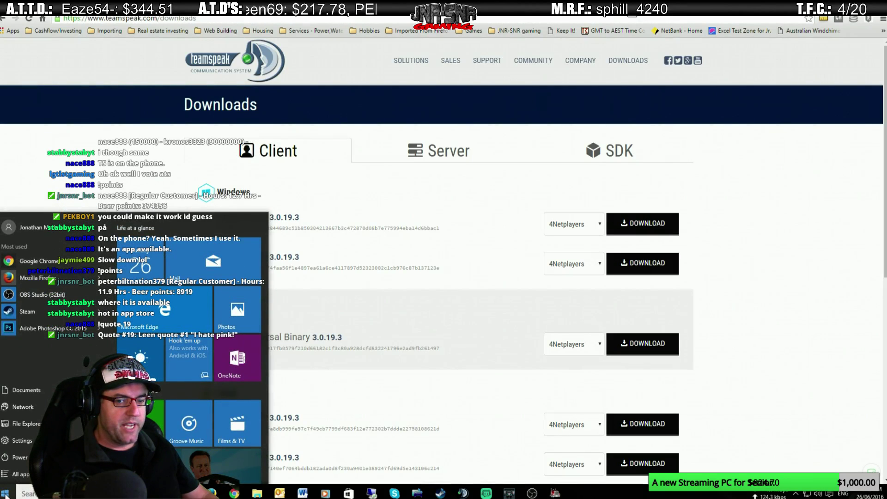
pyautogui.click(26, 442)
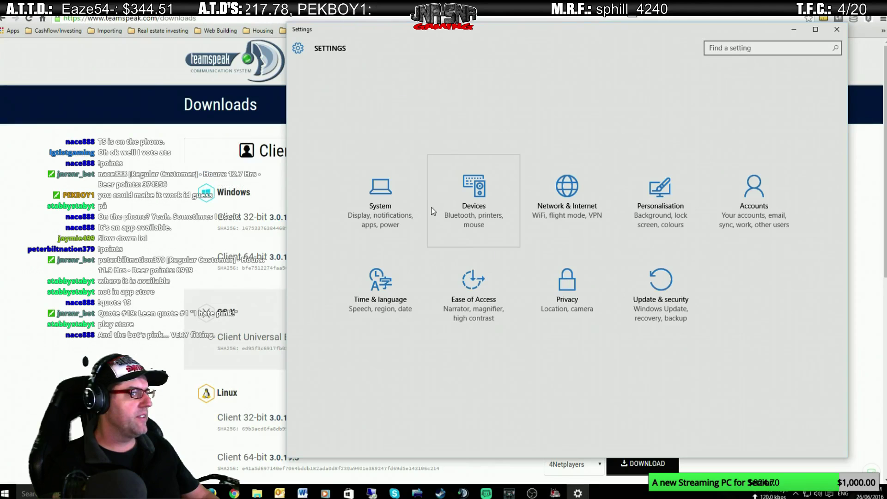
pyautogui.click(387, 190)
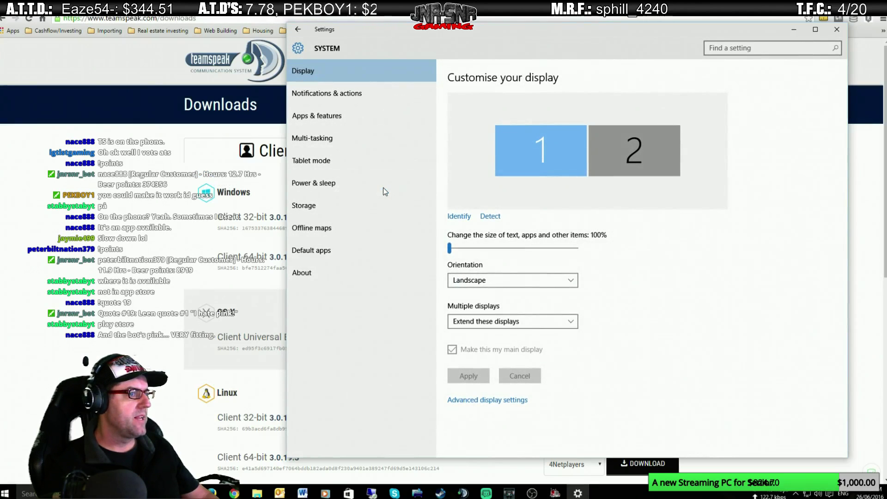
pyautogui.click(333, 93)
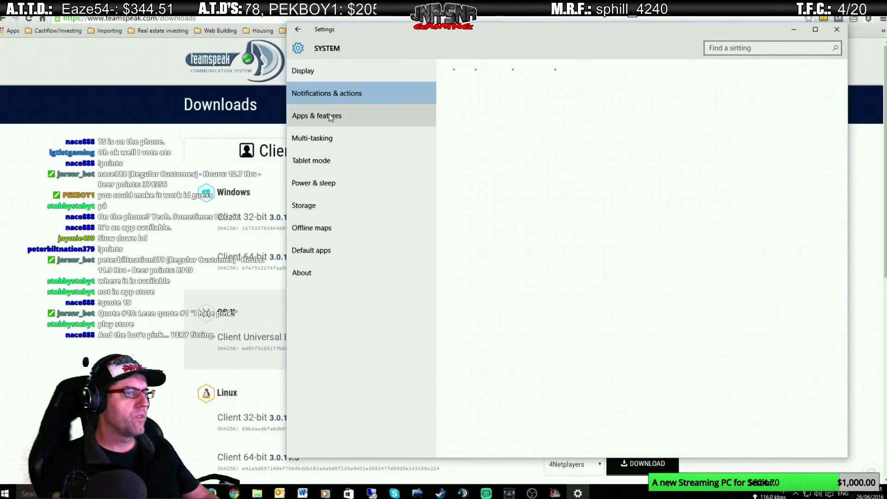
pyautogui.click(327, 116)
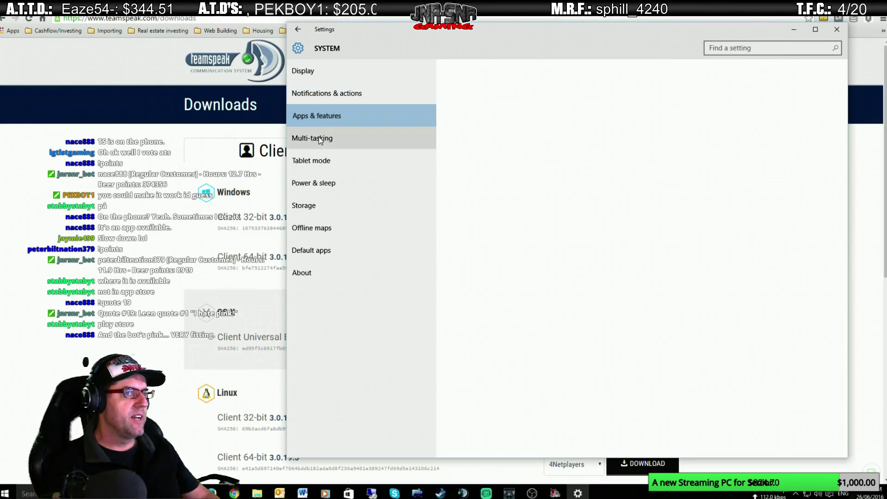
pyautogui.click(320, 140)
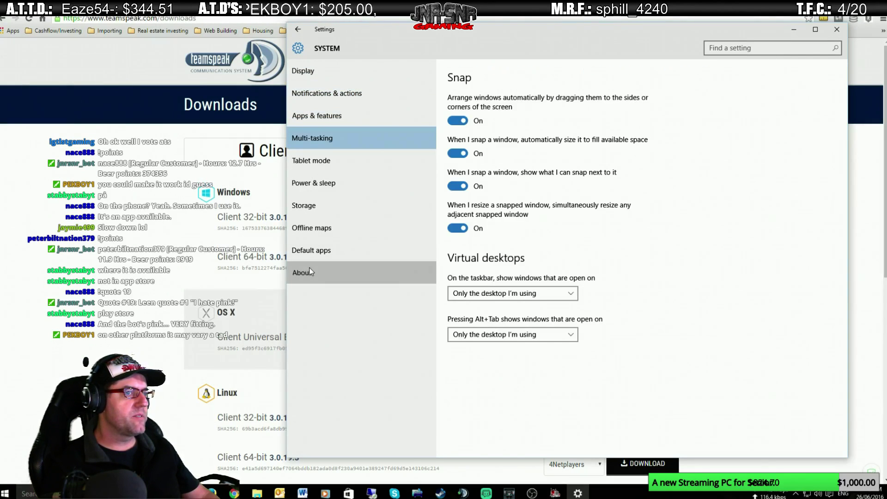
pyautogui.click(309, 271)
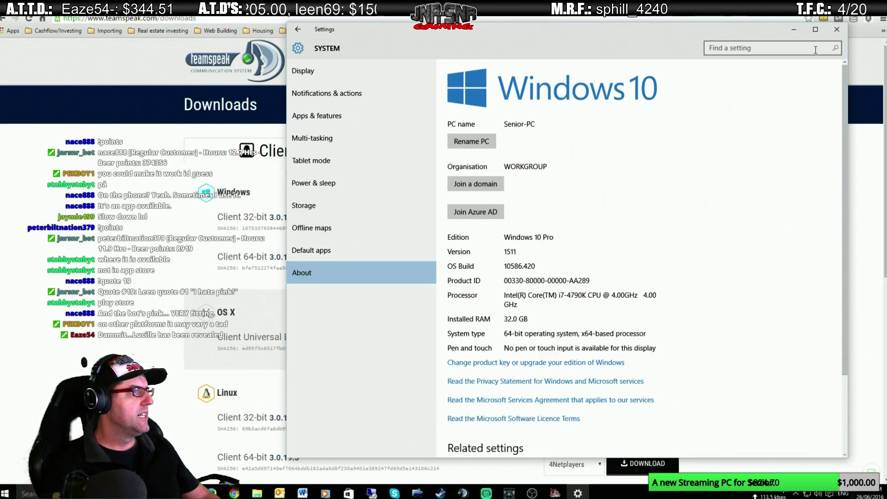
pyautogui.click(837, 29)
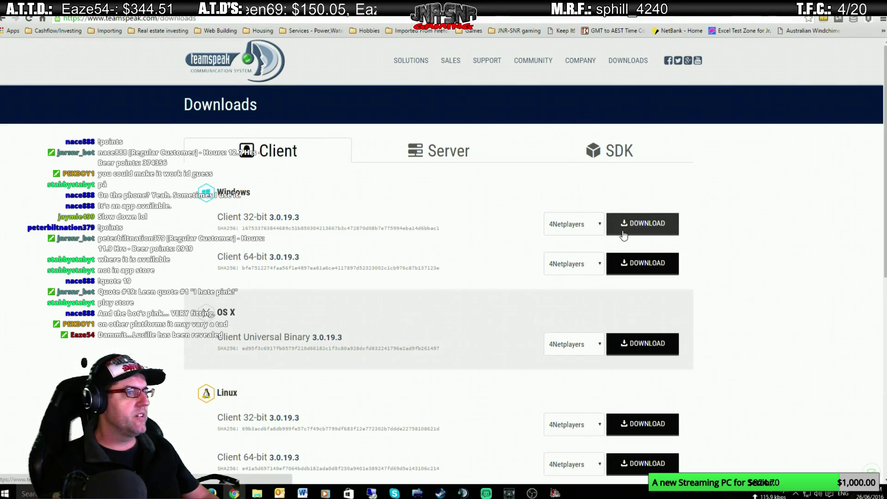
# View the mirror choices for the Windows 32-bit client download
pyautogui.click(601, 226)
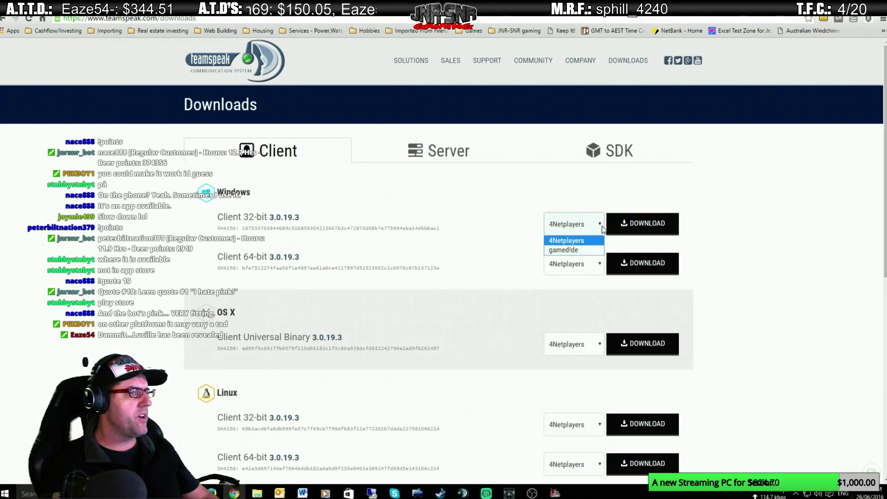
pyautogui.click(604, 226)
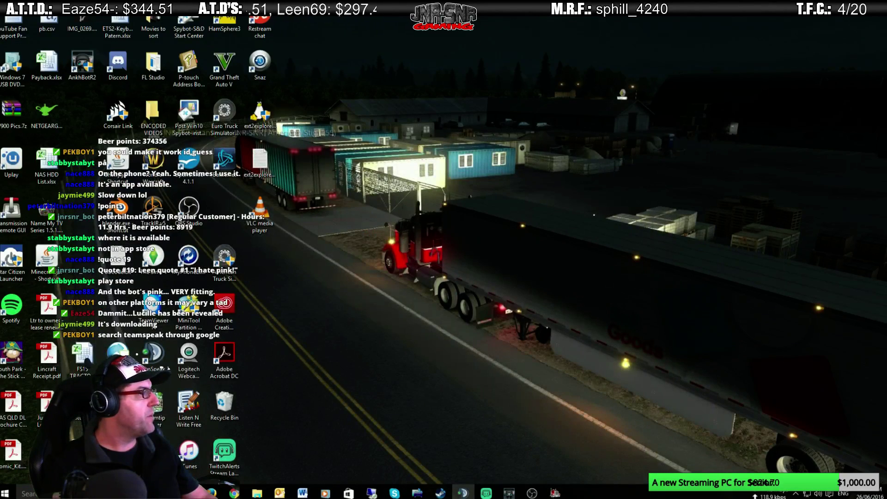
# Bring the running TeamSpeak 3 window onto the main desktop and look through the server's channel list
pyautogui.moveTo(809, 85); pyautogui.dragTo(471, 45)
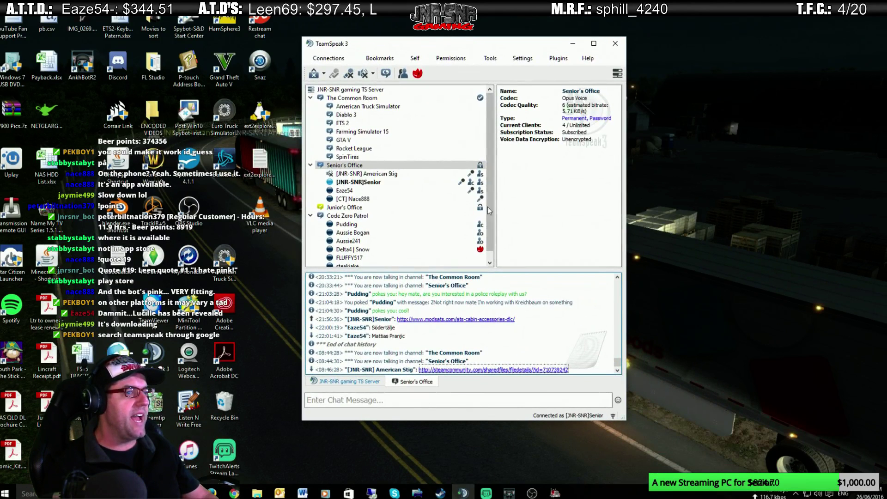
pyautogui.moveTo(492, 202); pyautogui.dragTo(492, 220)
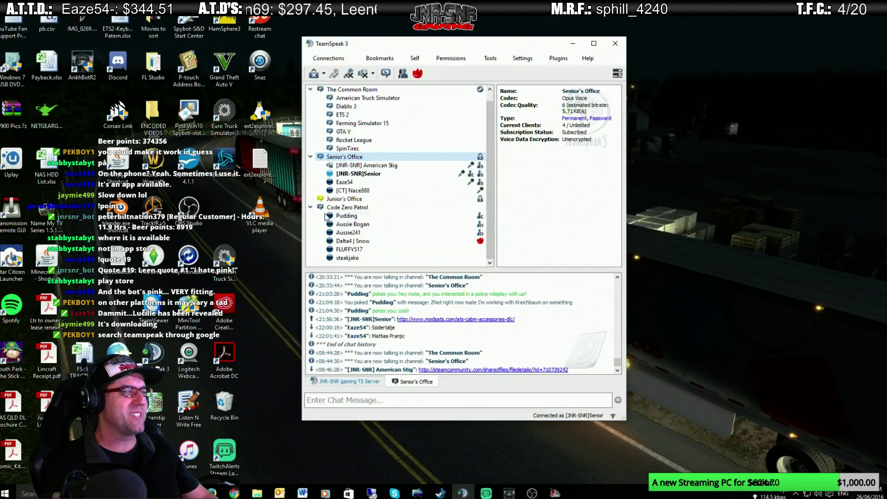
pyautogui.scroll(1, 495, 193)
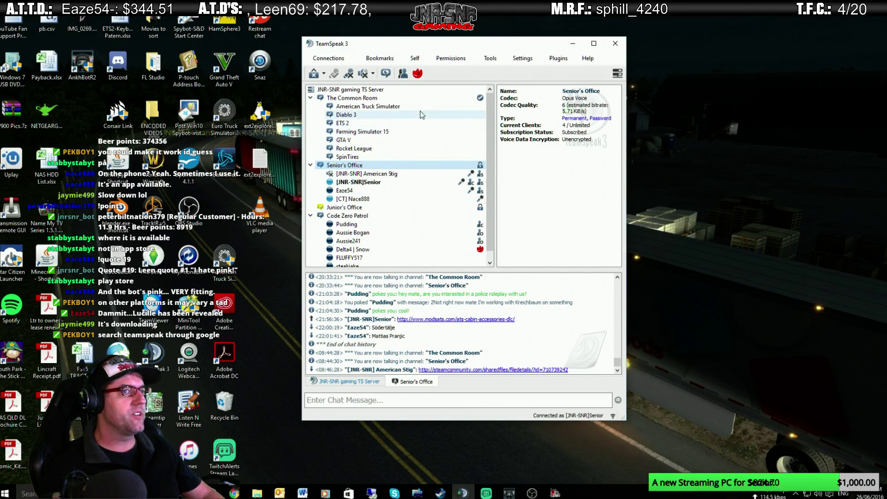
# Disconnect TeamSpeak 3 from all servers and close the program
pyautogui.click(336, 59)
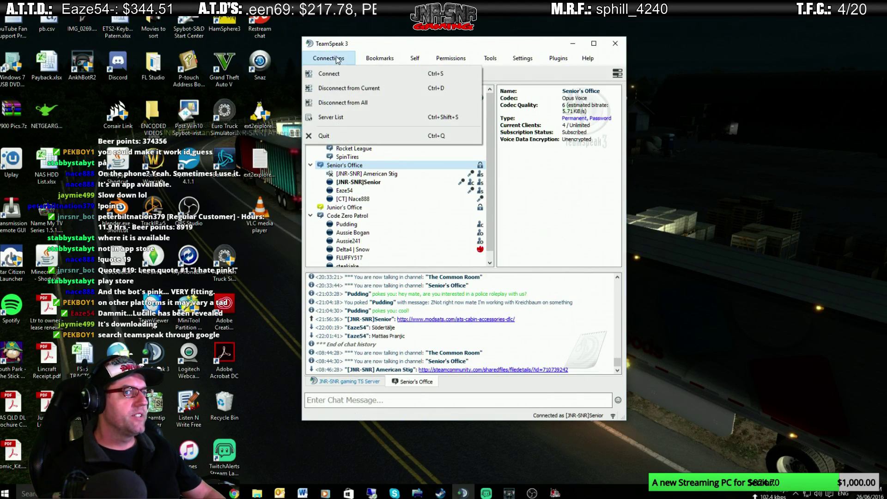
pyautogui.click(334, 104)
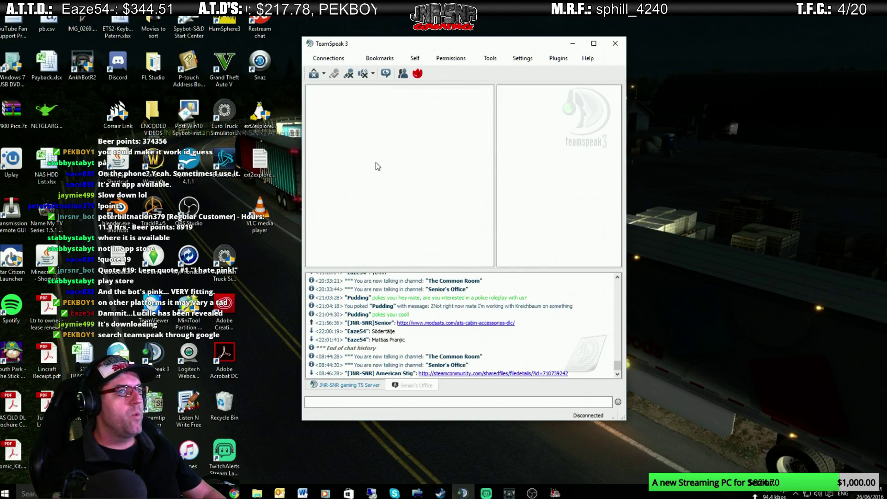
pyautogui.click(615, 43)
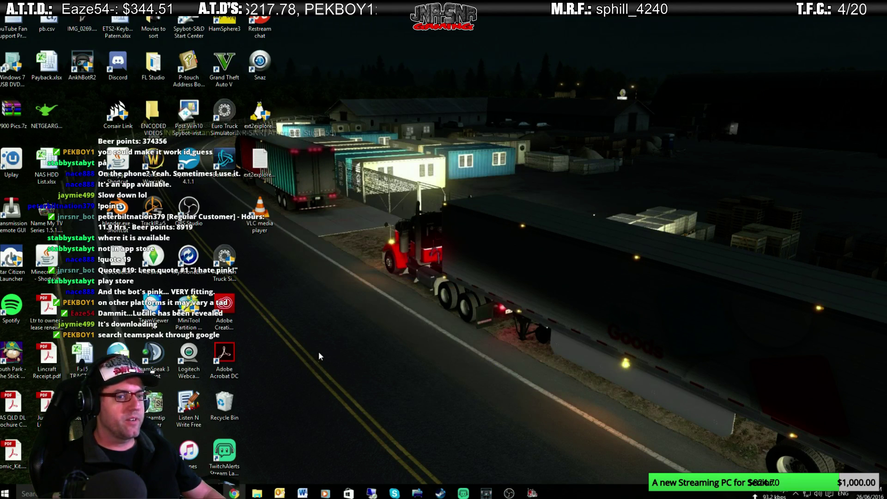
# Relaunch TeamSpeak 3 and open the bookmark manager, placing it over the main window
pyautogui.doubleClick(156, 354)
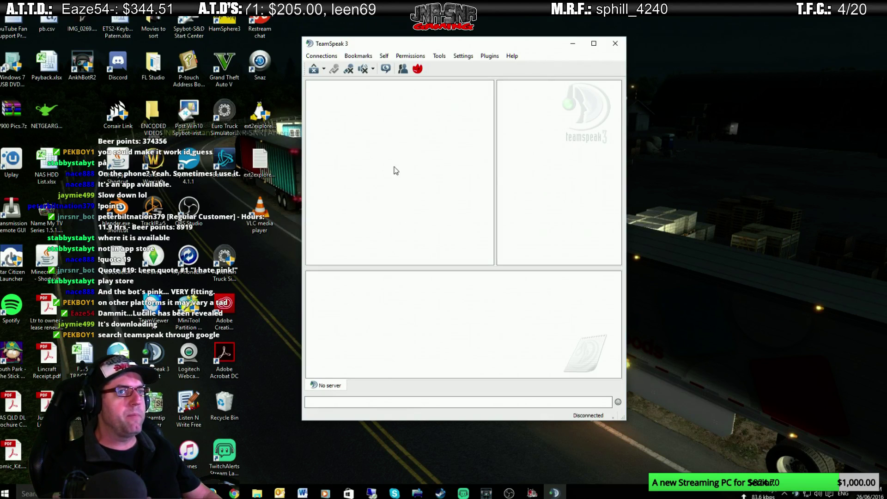
pyautogui.click(361, 56)
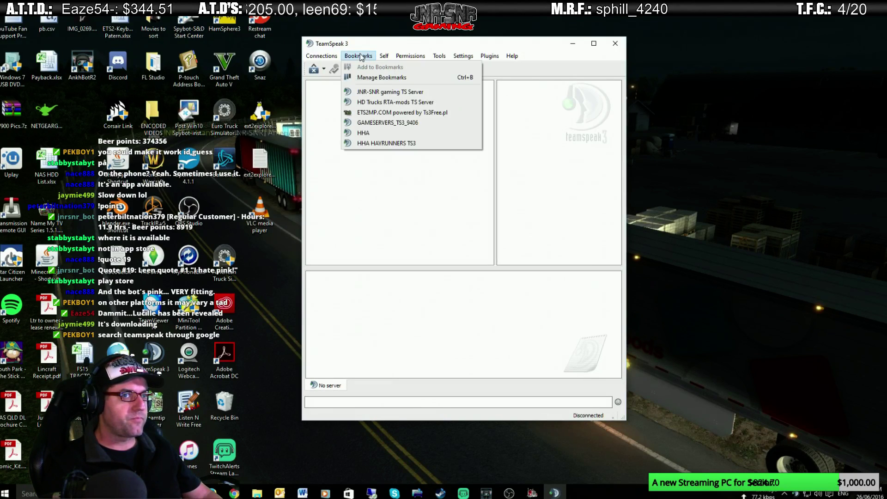
pyautogui.click(372, 78)
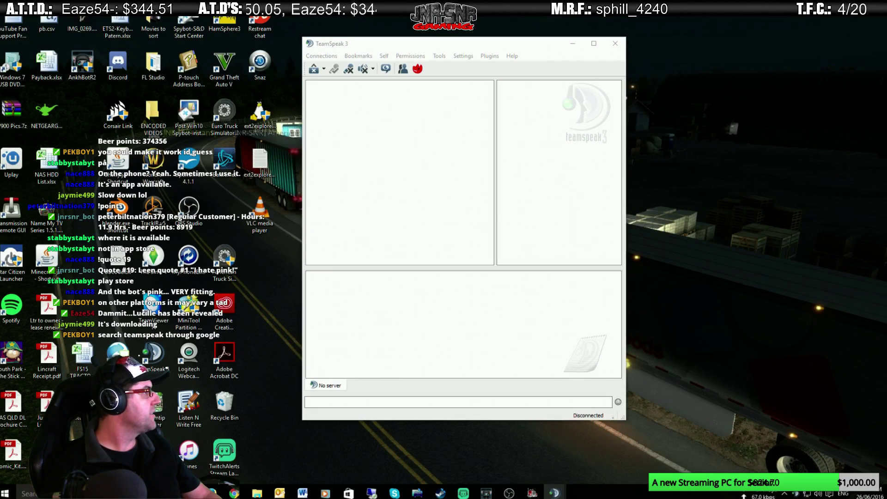
pyautogui.moveTo(871, 149); pyautogui.dragTo(376, 135)
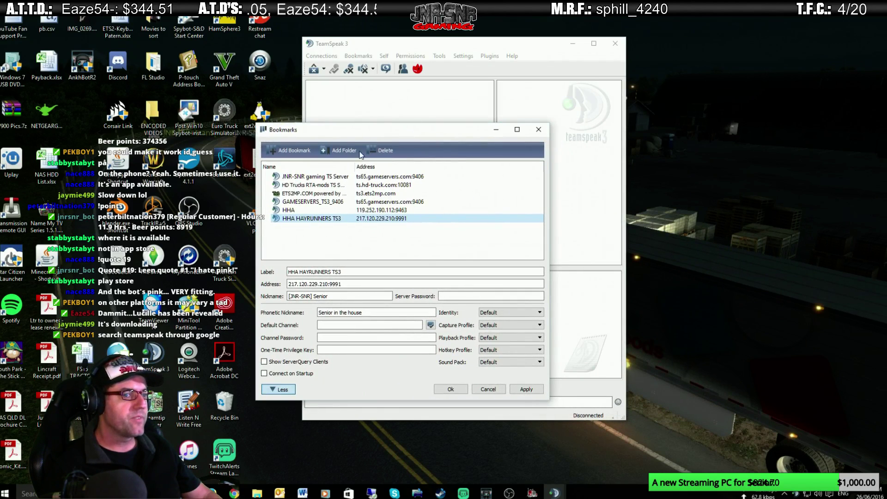
# Select the JNR-SNR gaming TS Server bookmark and highlight its label and address in turn
pyautogui.click(308, 177)
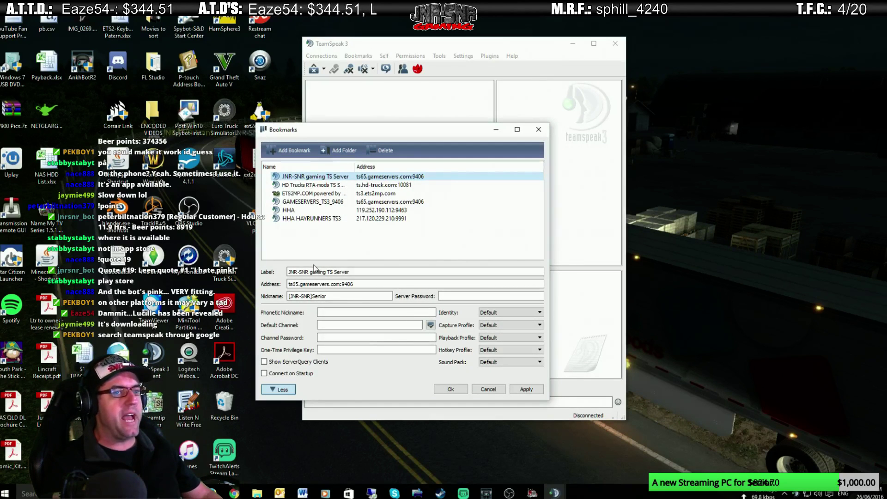
pyautogui.click(359, 271)
pyautogui.moveTo(360, 272); pyautogui.dragTo(296, 270)
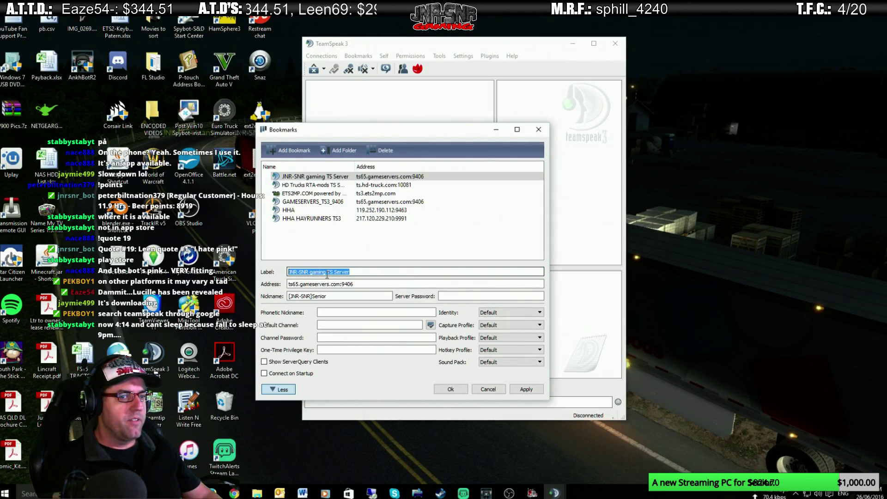
pyautogui.click(354, 283)
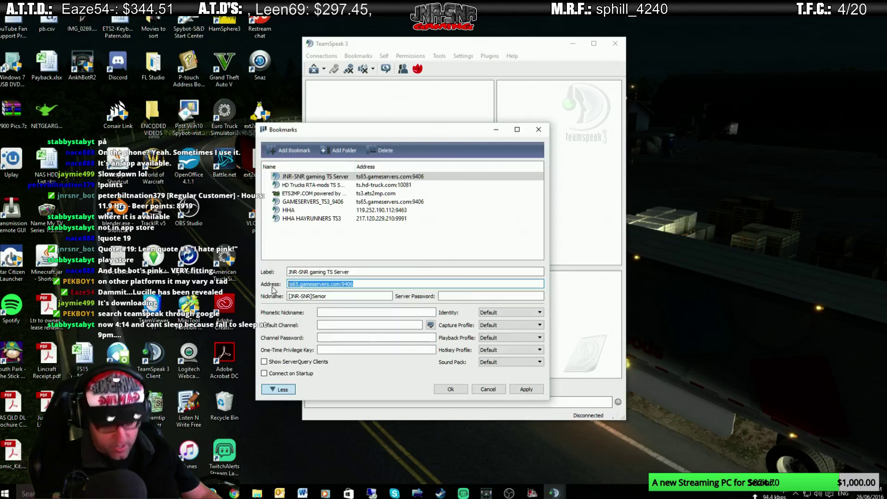
# Point out the JNR-SNR gaming TS Server bookmark's label, nickname and address by highlighting each entry, returning to the label and ending on the nickname
pyautogui.moveTo(365, 272); pyautogui.dragTo(313, 272)
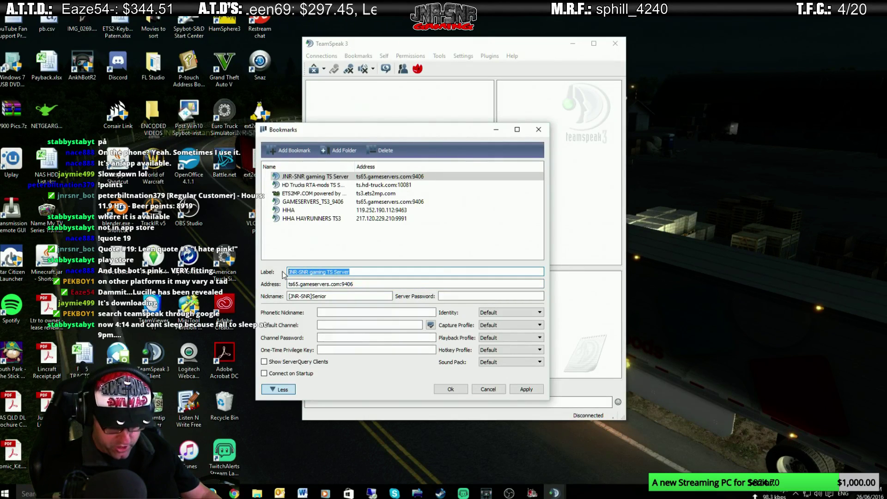
pyautogui.hotkey('alt', 'Tab')
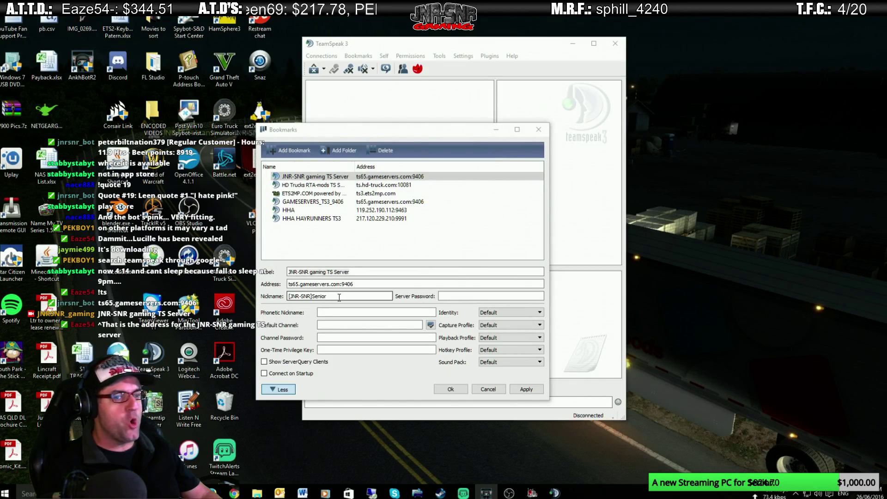
pyautogui.moveTo(339, 297); pyautogui.dragTo(264, 296)
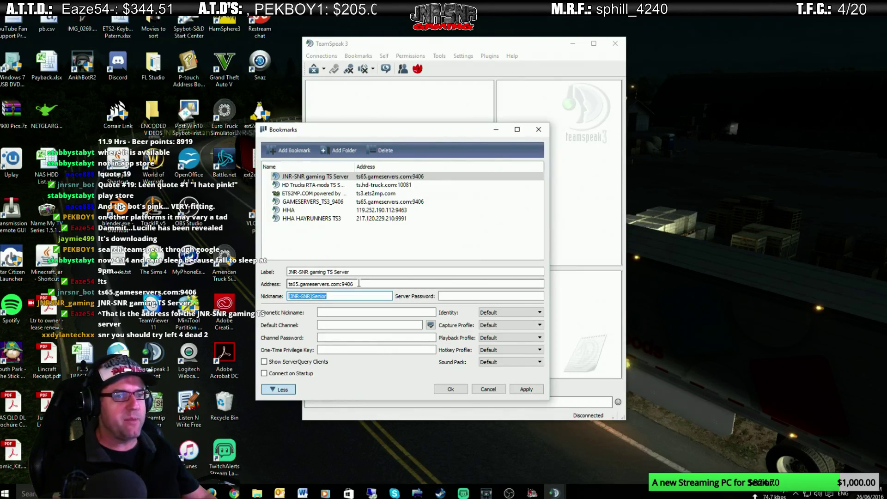
pyautogui.moveTo(363, 284); pyautogui.dragTo(322, 285)
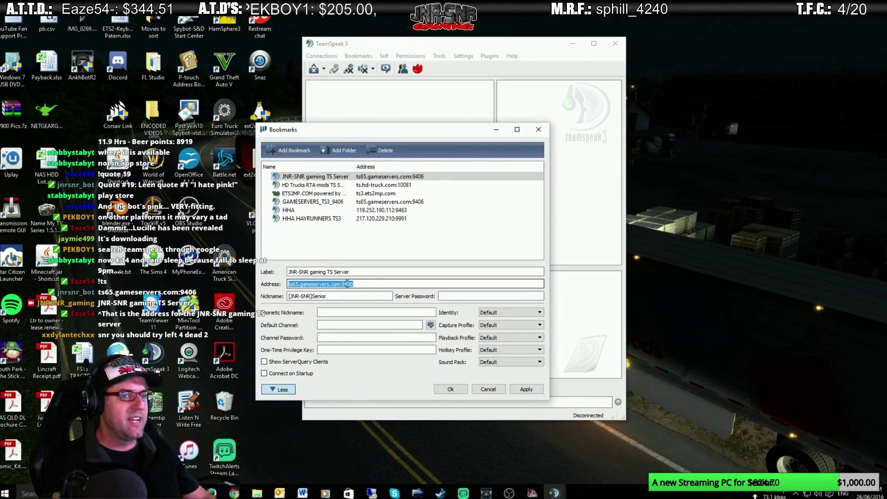
pyautogui.hotkey('shift', 'Tab')
pyautogui.click(342, 296)
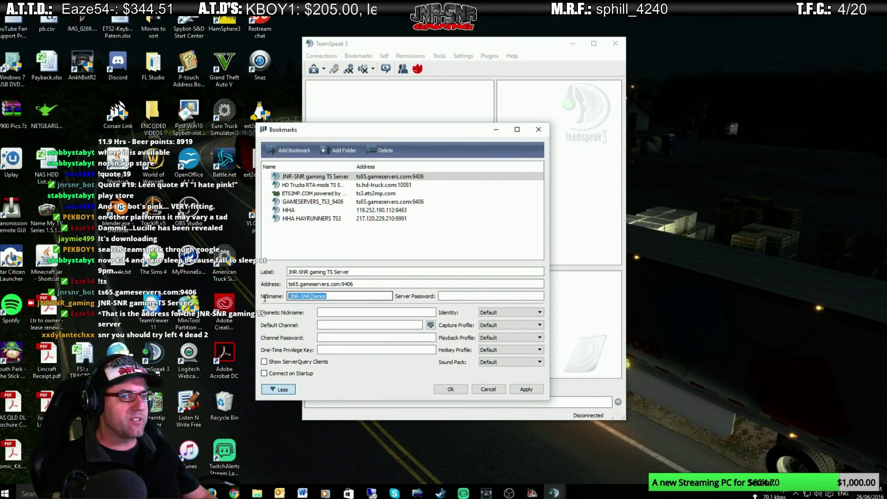
pyautogui.moveTo(350, 271); pyautogui.dragTo(285, 270)
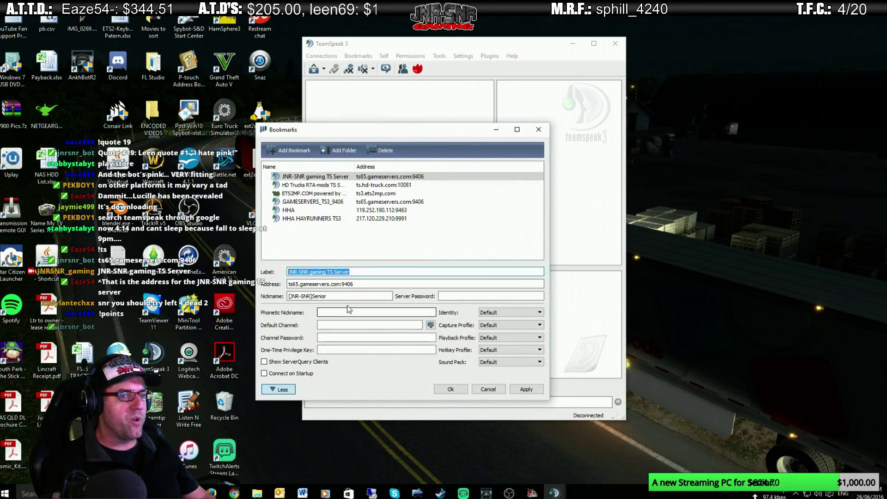
pyautogui.moveTo(329, 296); pyautogui.dragTo(281, 294)
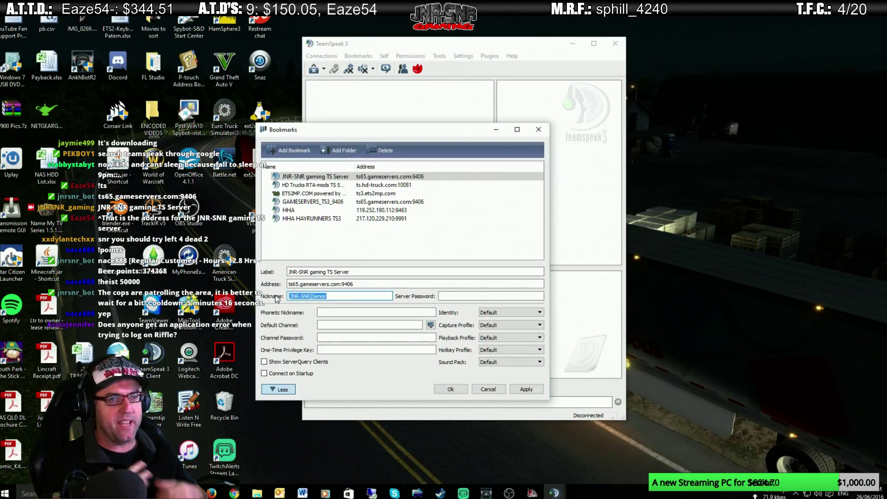
# Accept and close the bookmark manager, then connect to the JNR-SNR gaming TS Server from its saved bookmark
pyautogui.click(451, 389)
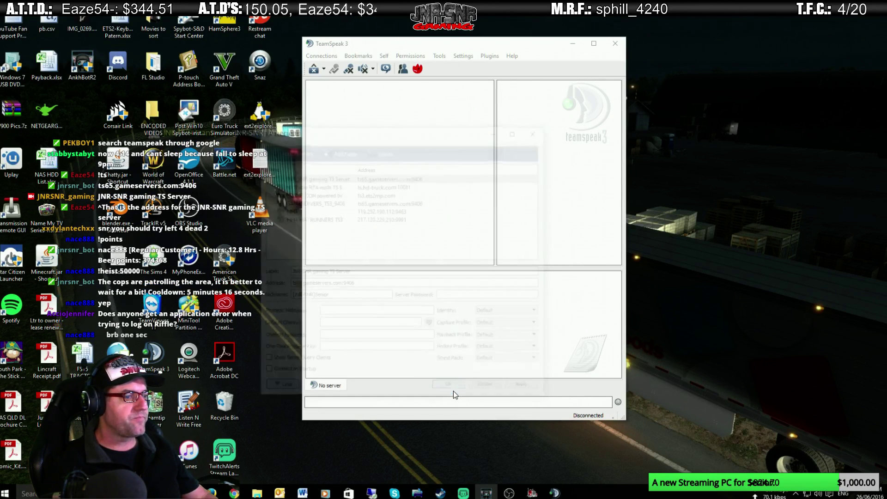
pyautogui.click(359, 56)
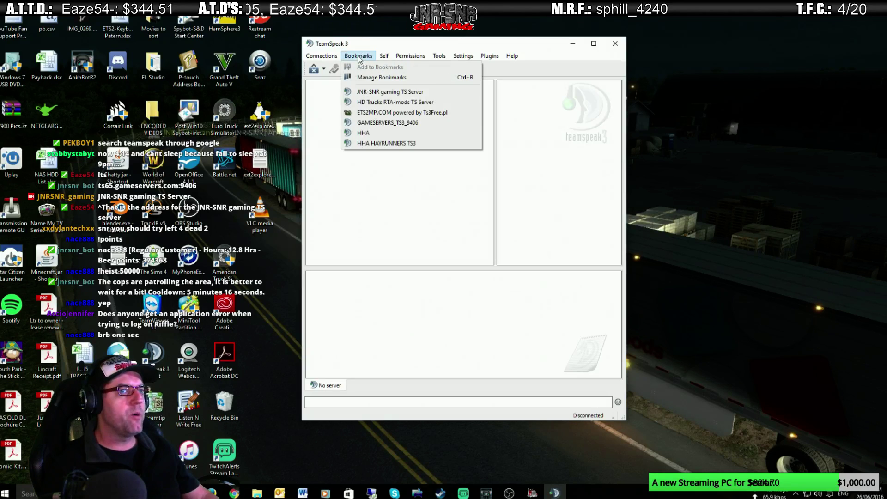
pyautogui.click(388, 92)
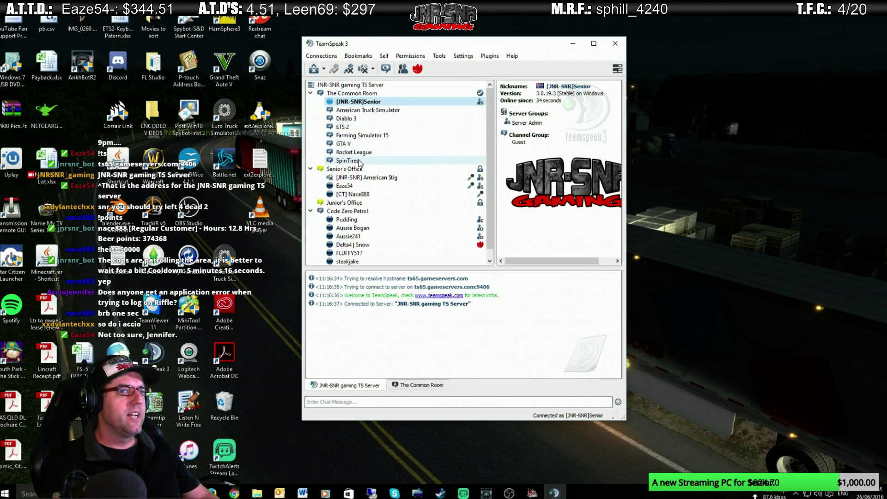
# Switch channels in turn: American Truck Simulator, The Common Room, American Truck Simulator, Diablo 3, ETS 2, Code Zero Patrol, SpinTires, Rocket League, Senior's Office
pyautogui.doubleClick(362, 111)
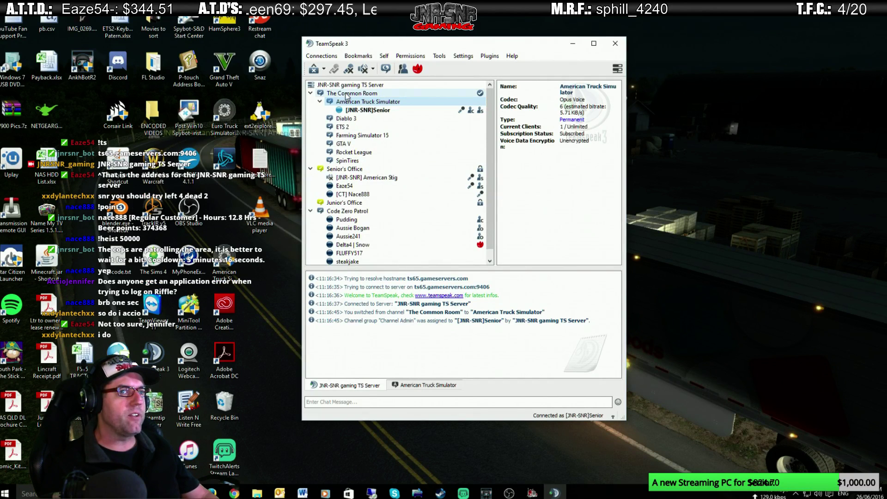
pyautogui.doubleClick(347, 94)
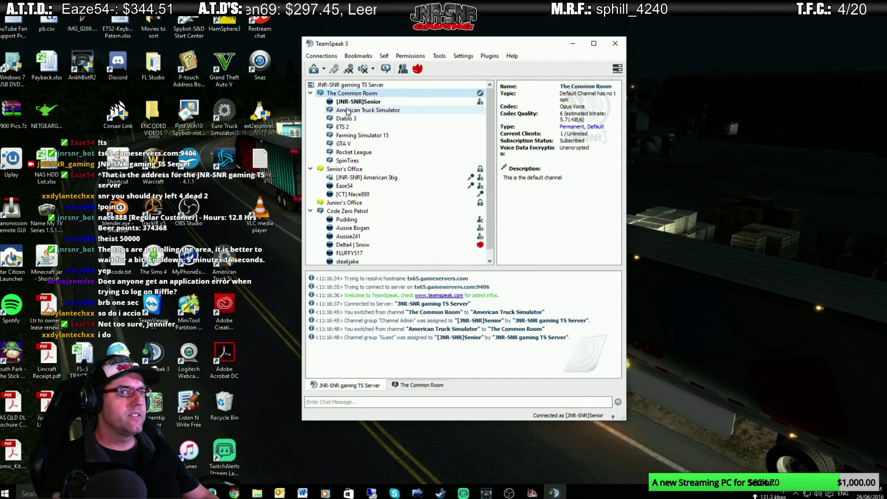
pyautogui.doubleClick(348, 111)
pyautogui.doubleClick(347, 118)
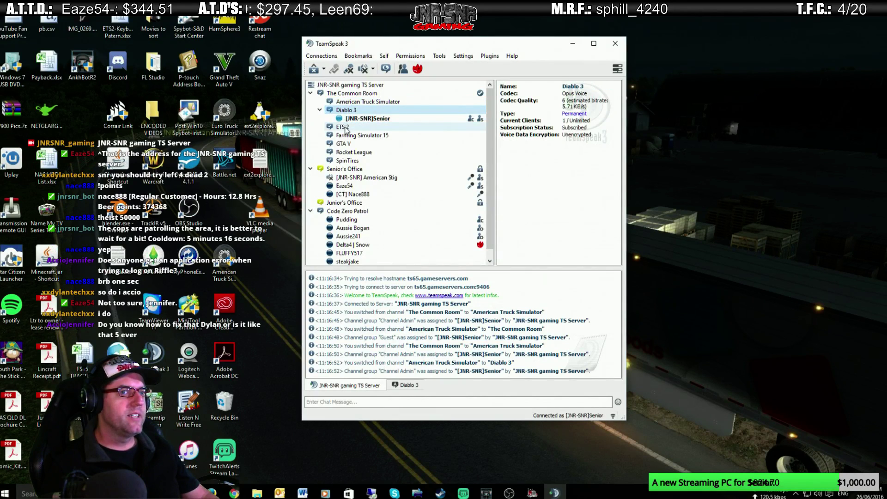
pyautogui.doubleClick(344, 126)
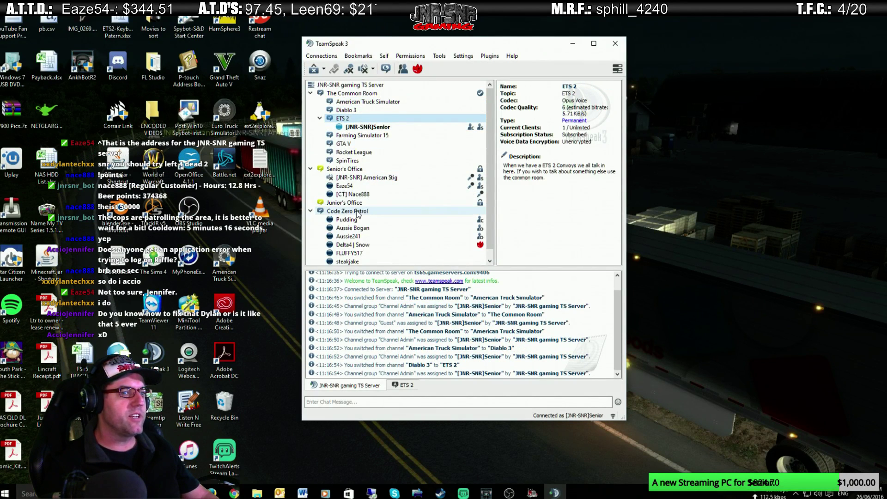
pyautogui.doubleClick(358, 210)
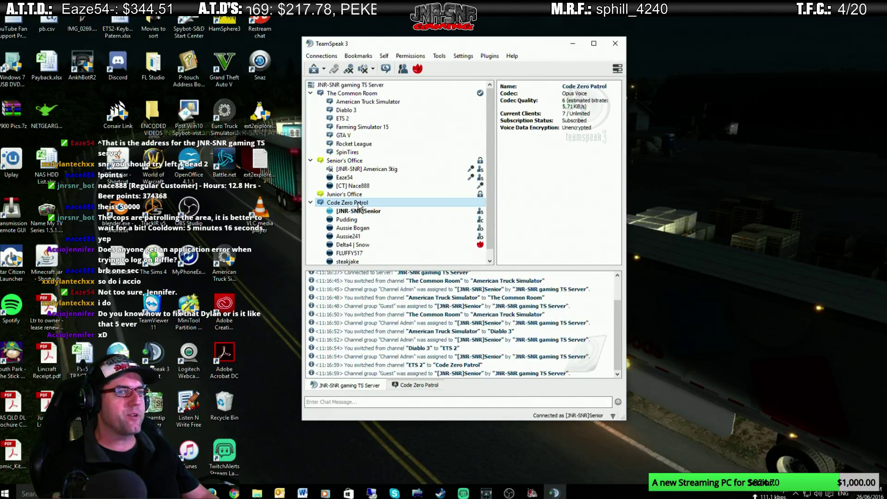
pyautogui.doubleClick(351, 152)
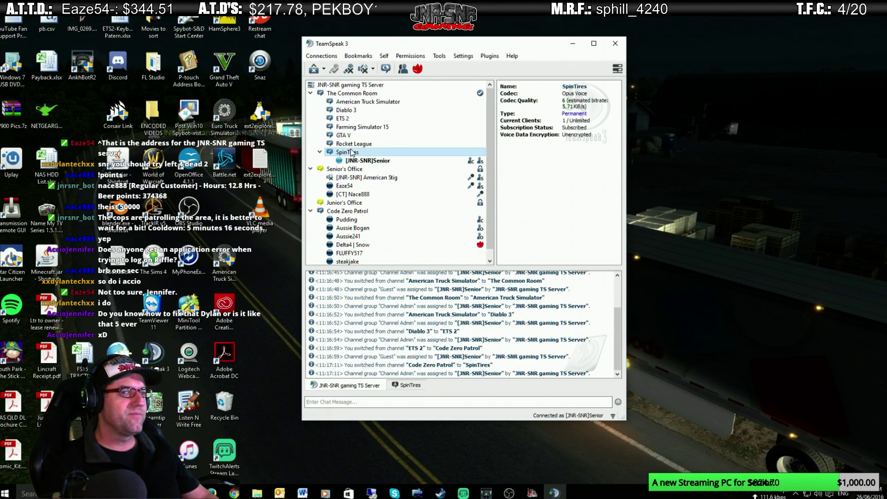
pyautogui.doubleClick(354, 144)
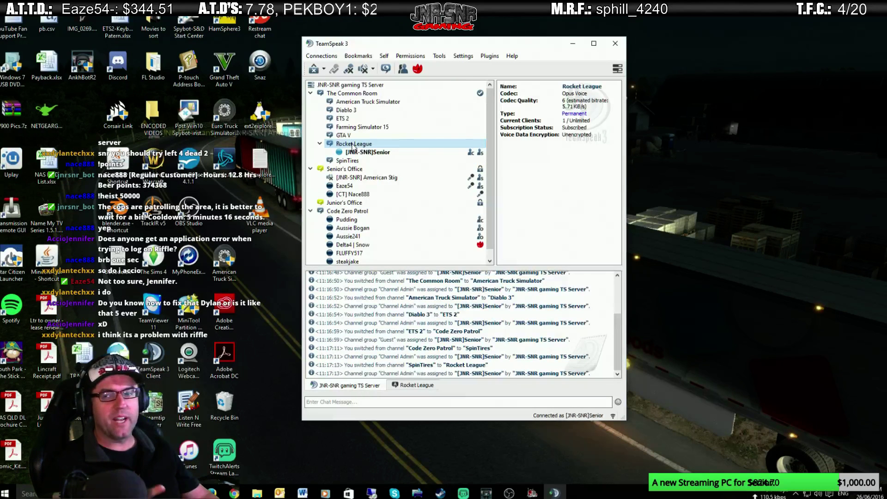
pyautogui.doubleClick(349, 170)
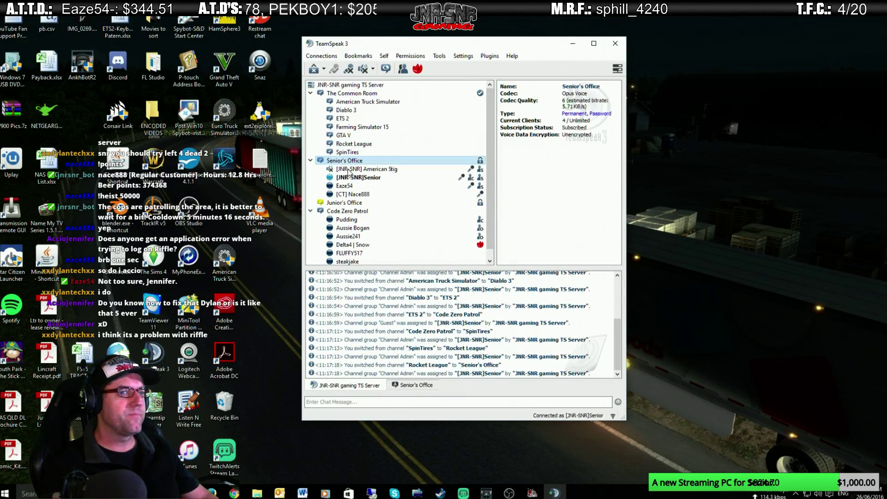